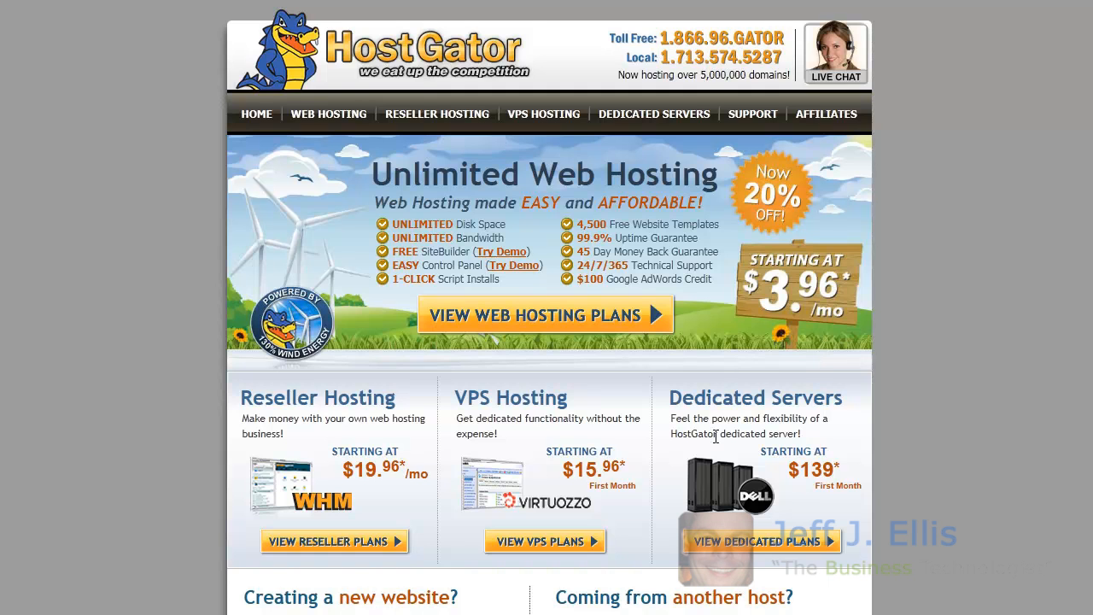
Start a web hosting order for the Baby Plan using the existing domain name securedpropertyinvestments.com.
{"action": "left_click", "coordinate": [332, 116]}
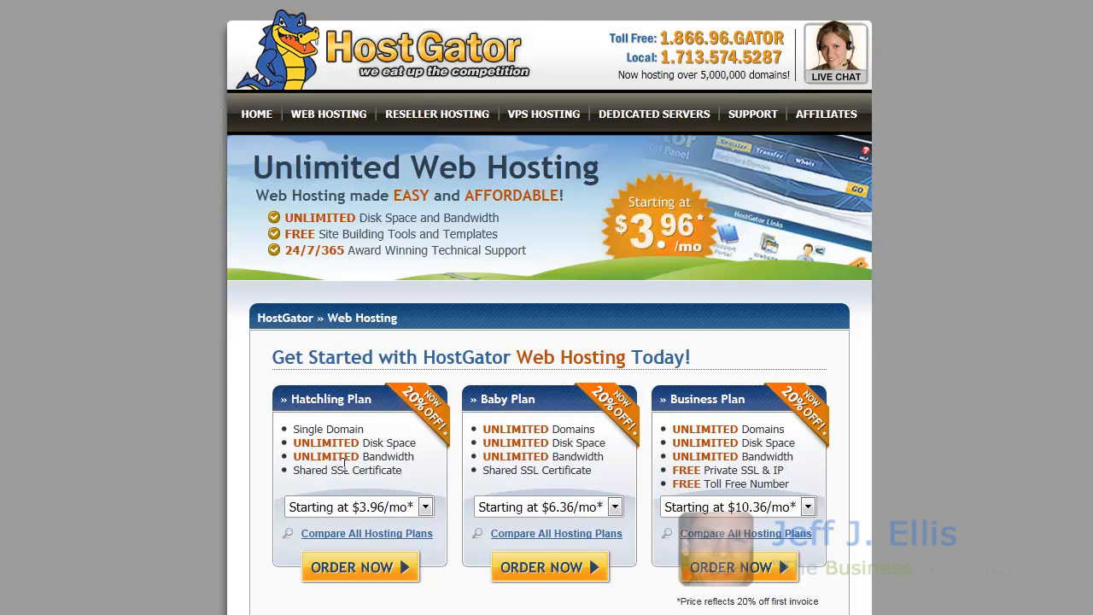
{"action": "left_click", "coordinate": [549, 569]}
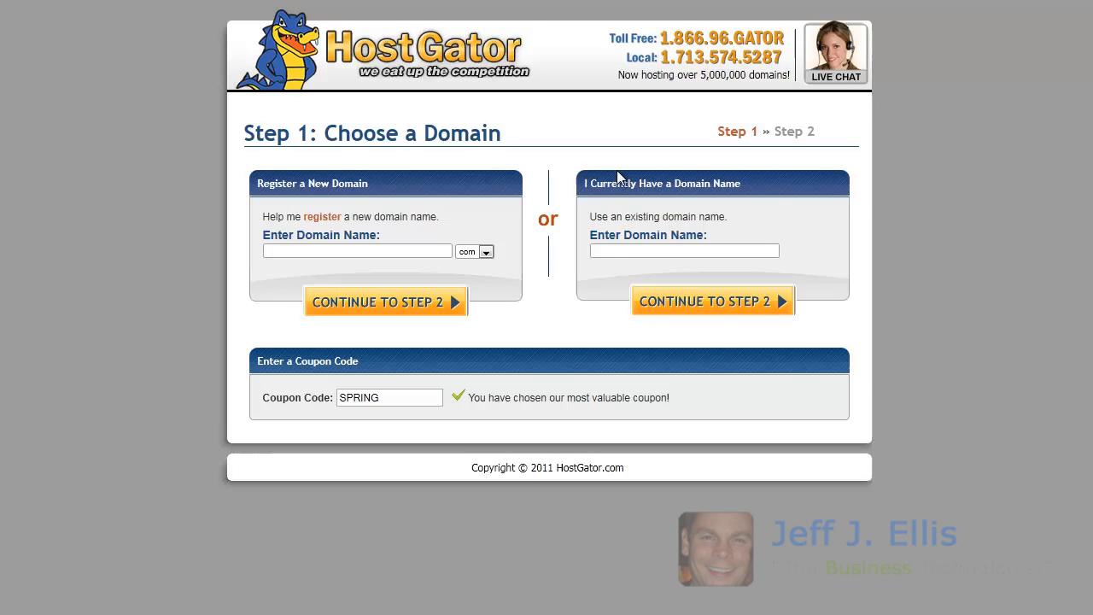
{"action": "left_click", "coordinate": [613, 250]}
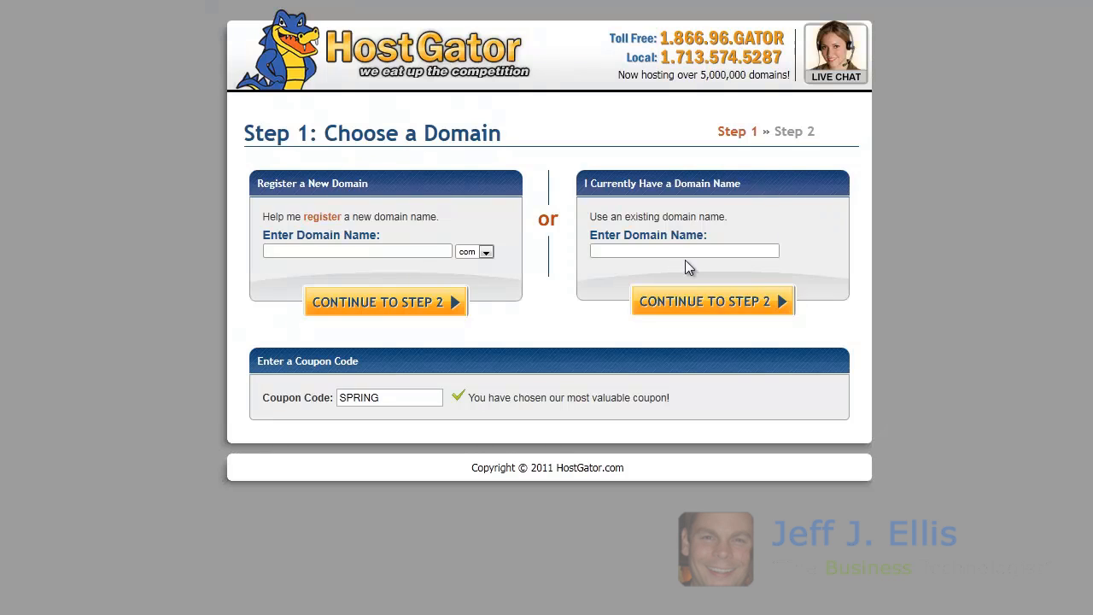
{"action": "type", "text": "securedpropertyinvestments.com"}
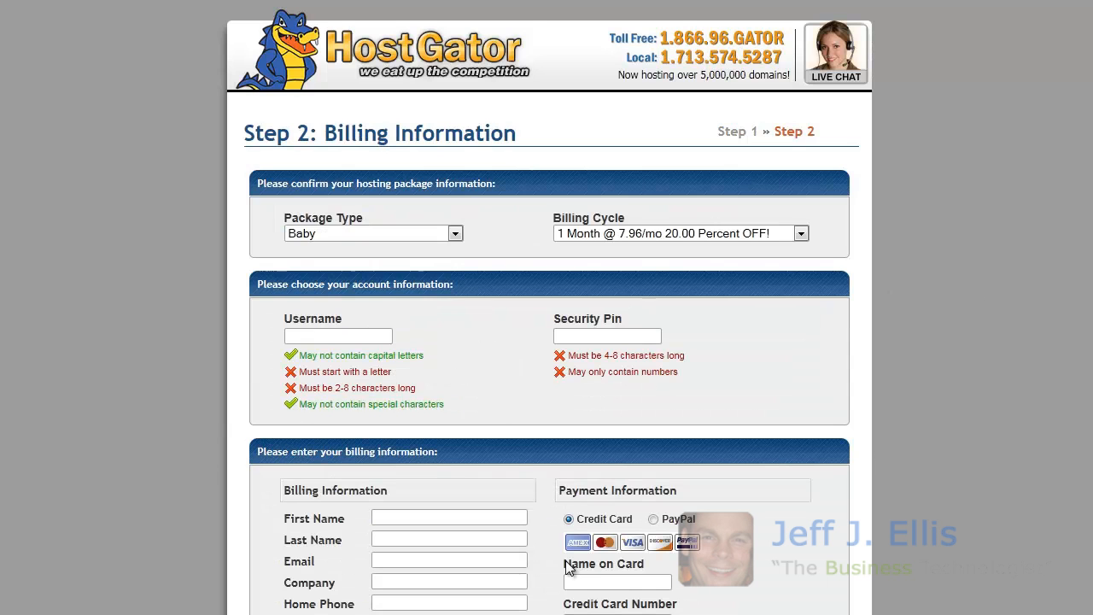
Examine the available billing cycles and the billing and payment fields of the order form.
{"action": "left_click", "coordinate": [801, 233]}
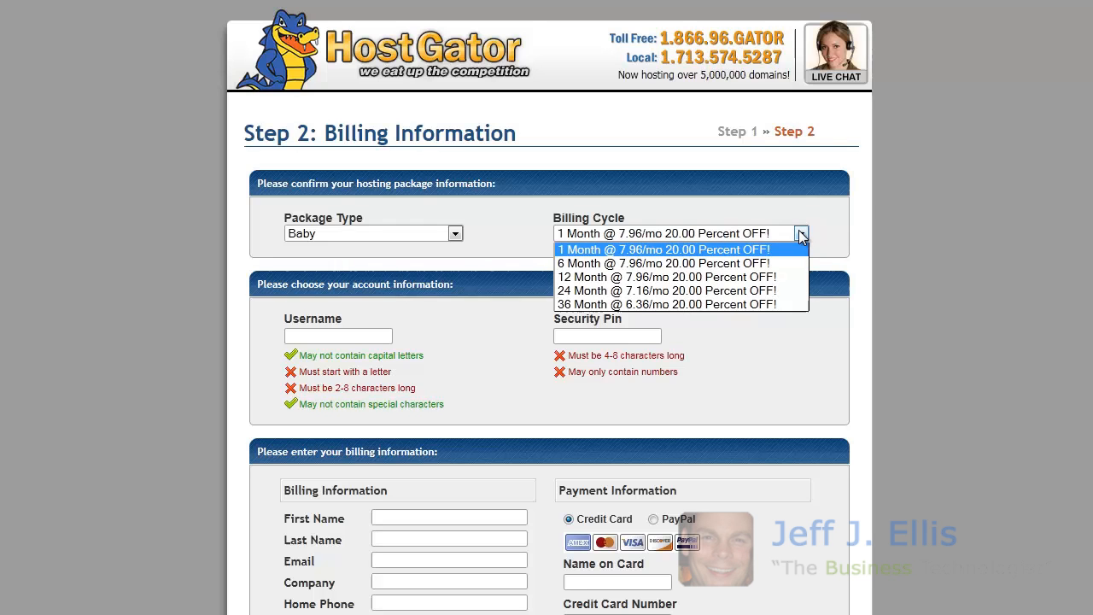
{"action": "left_click", "coordinate": [473, 328]}
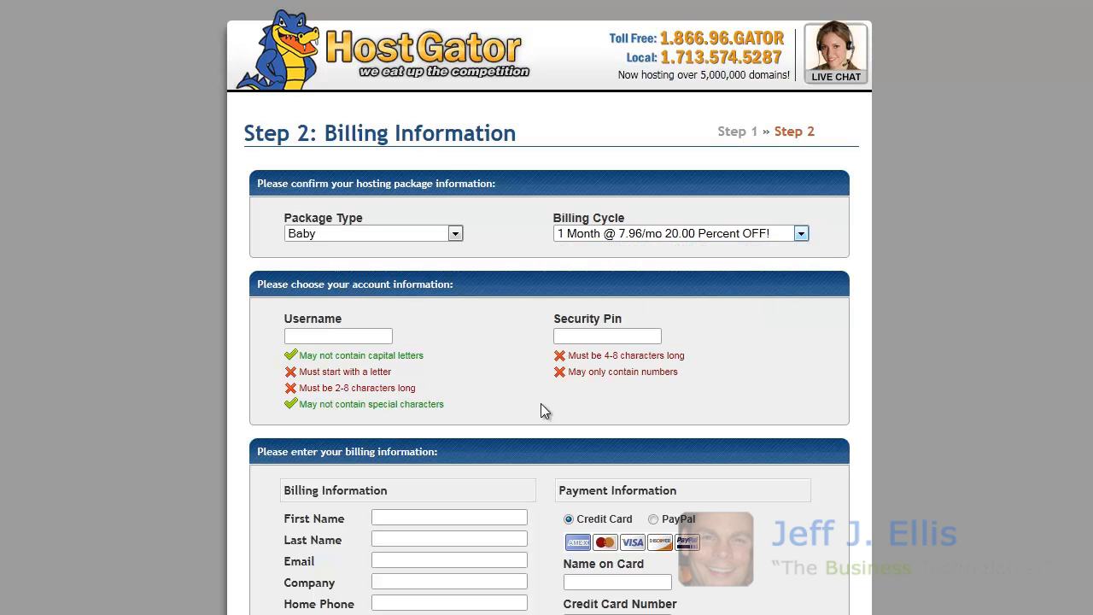
{"action": "scroll", "coordinate": [535, 379], "scroll_direction": "down", "scroll_amount": 5}
{"action": "scroll", "coordinate": [533, 380], "scroll_direction": "down", "scroll_amount": 1}
{"action": "scroll", "coordinate": [519, 404], "scroll_direction": "up", "scroll_amount": 2}
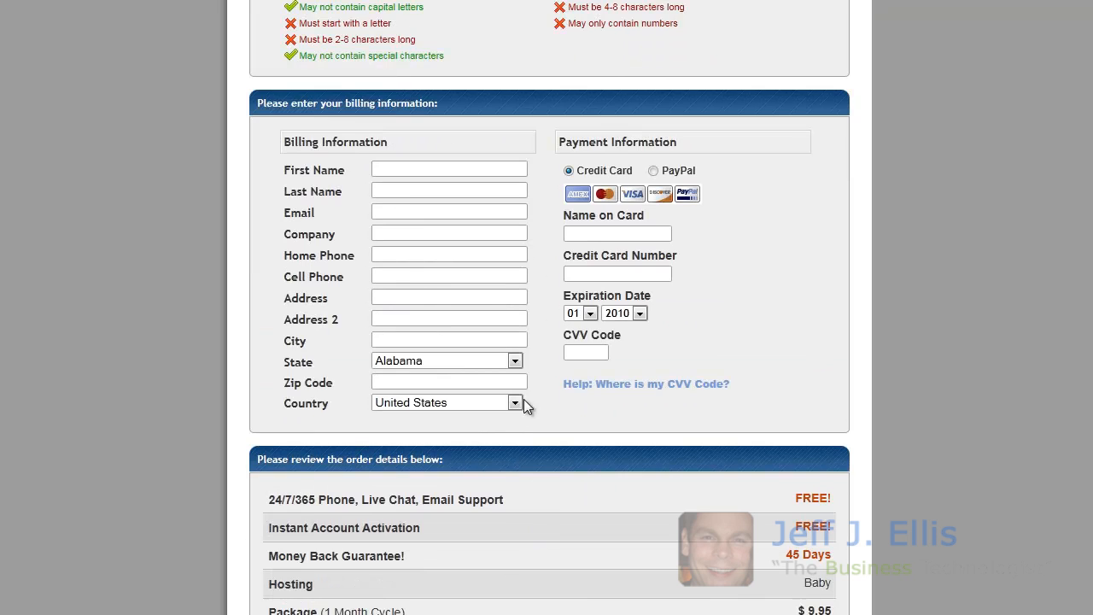
{"action": "scroll", "coordinate": [523, 399], "scroll_direction": "up", "scroll_amount": 4}
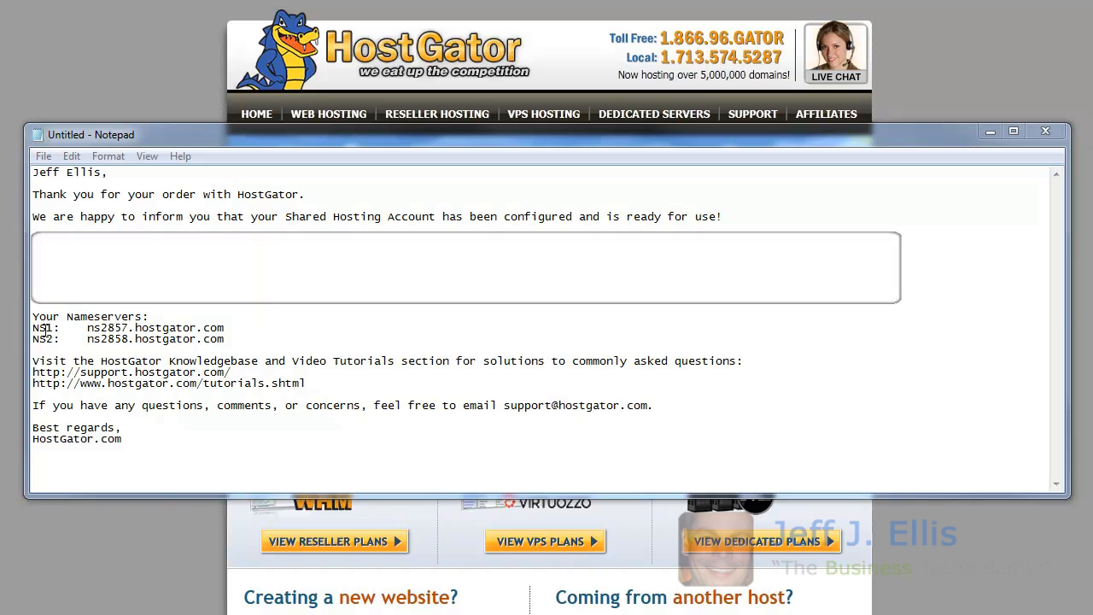
Copy the first nameserver, ns2857.hostgator.com, from the HostGator order message in Notepad.
{"action": "left_click_drag", "start_coordinate": [32, 327], "coordinate": [231, 340]}
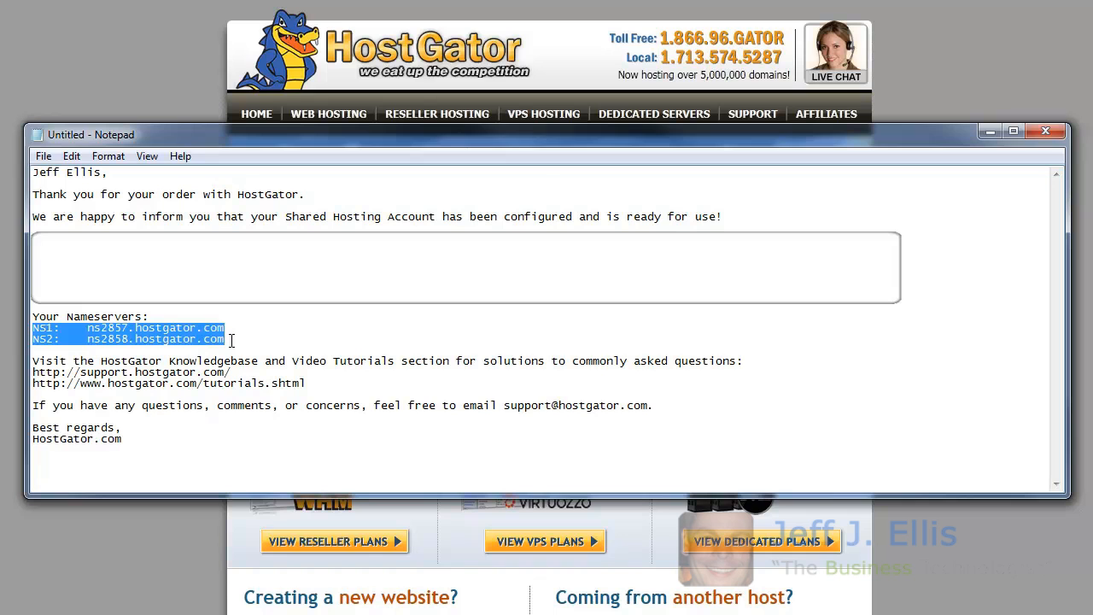
{"action": "left_click", "coordinate": [90, 342]}
{"action": "left_click_drag", "start_coordinate": [87, 328], "coordinate": [233, 333]}
{"action": "key", "text": "ctrl+c"}
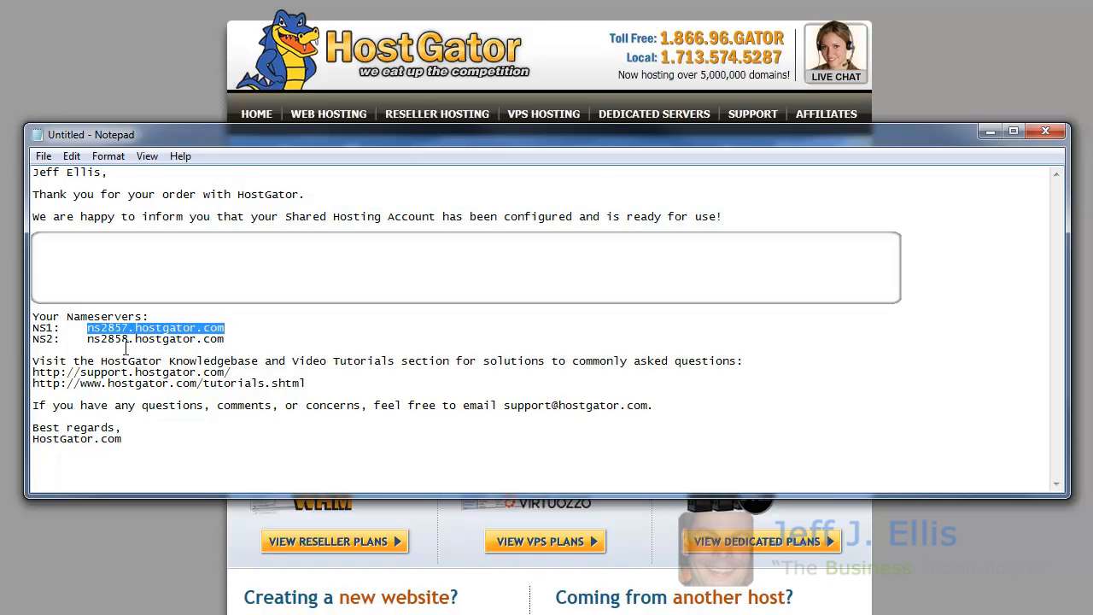
{"action": "left_click_drag", "start_coordinate": [122, 341], "coordinate": [129, 343]}
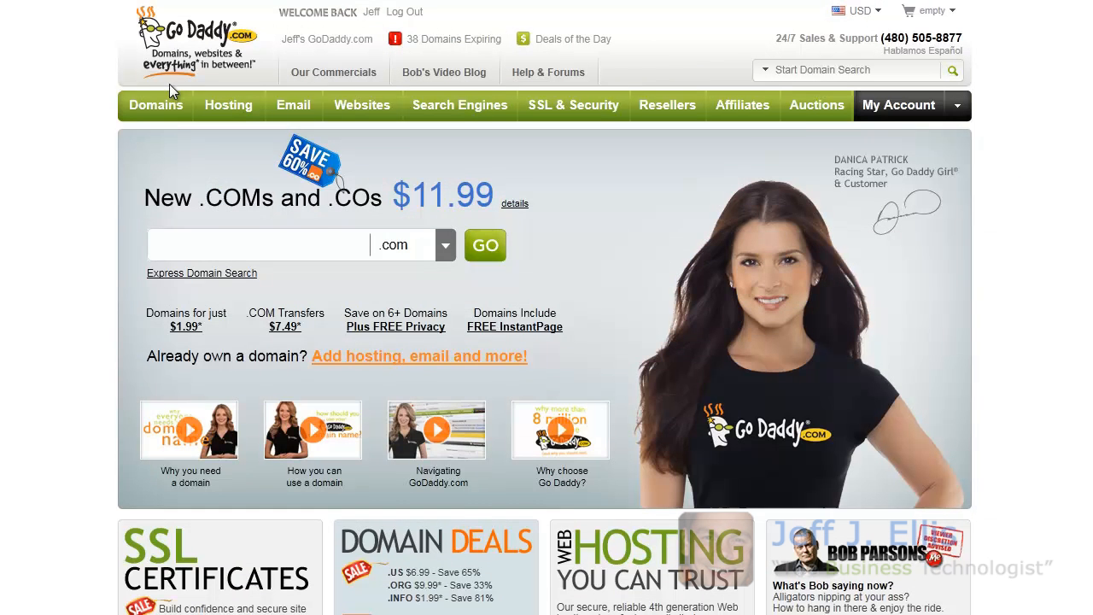
In GoDaddy's Domain Manager, choose specific nameservers for securedpropertyinvestments.com and set Nameserver 1 to ns2857.hostgator.com.
{"action": "mouse_move", "coordinate": [162, 105]}
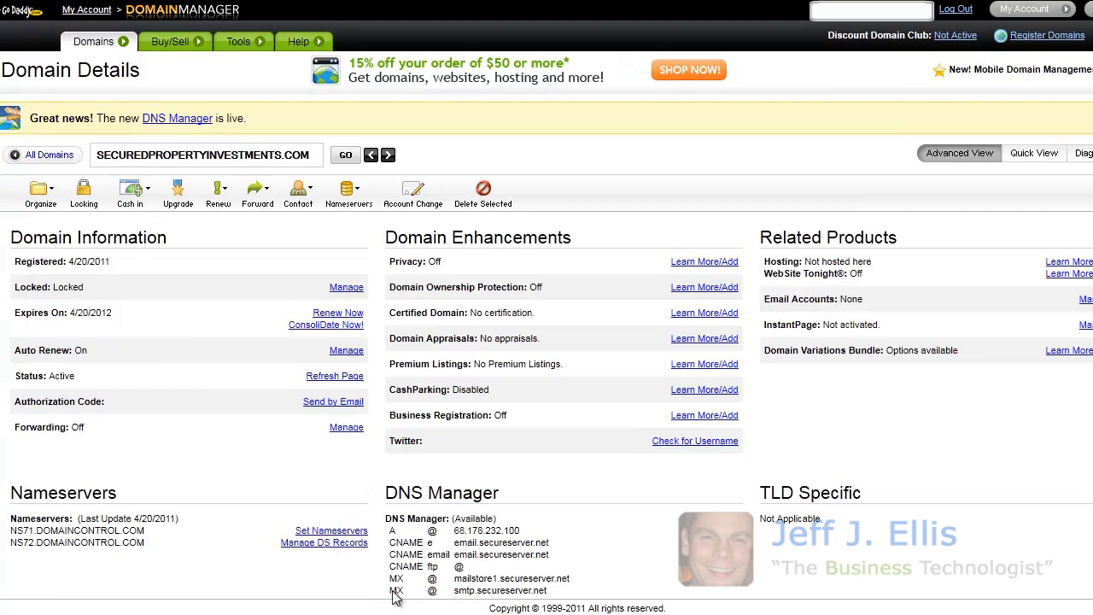
{"action": "left_click", "coordinate": [339, 531]}
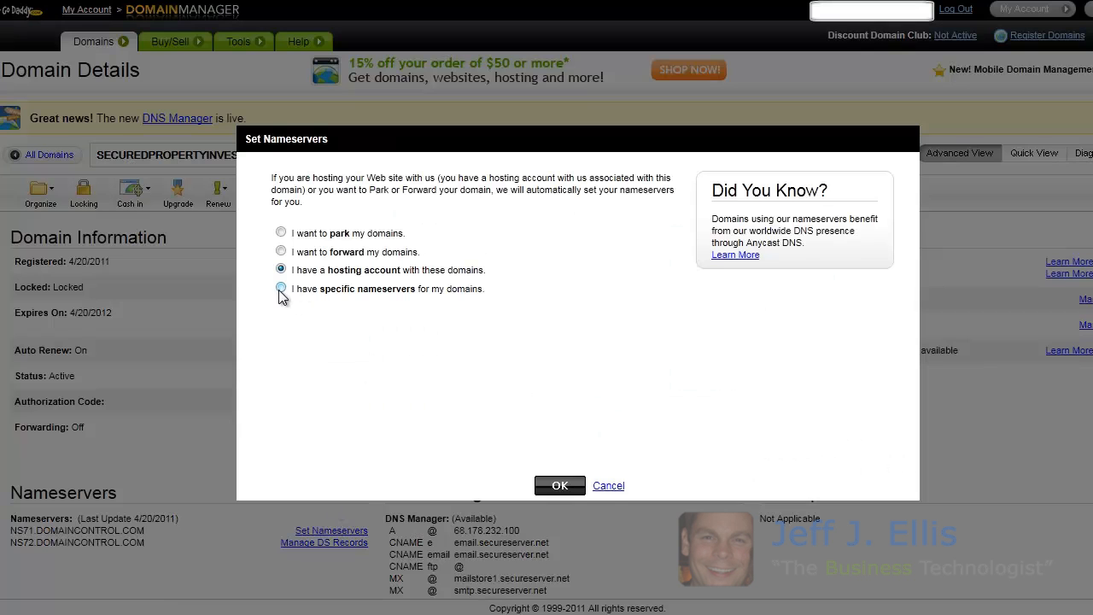
{"action": "left_click", "coordinate": [281, 288]}
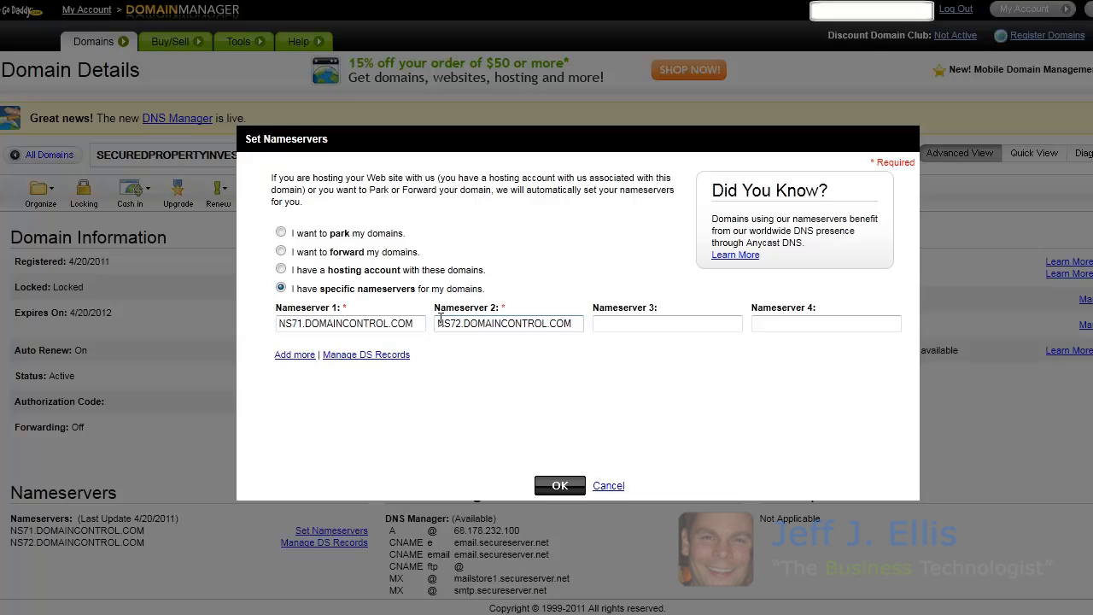
{"action": "left_click_drag", "start_coordinate": [419, 323], "coordinate": [278, 323]}
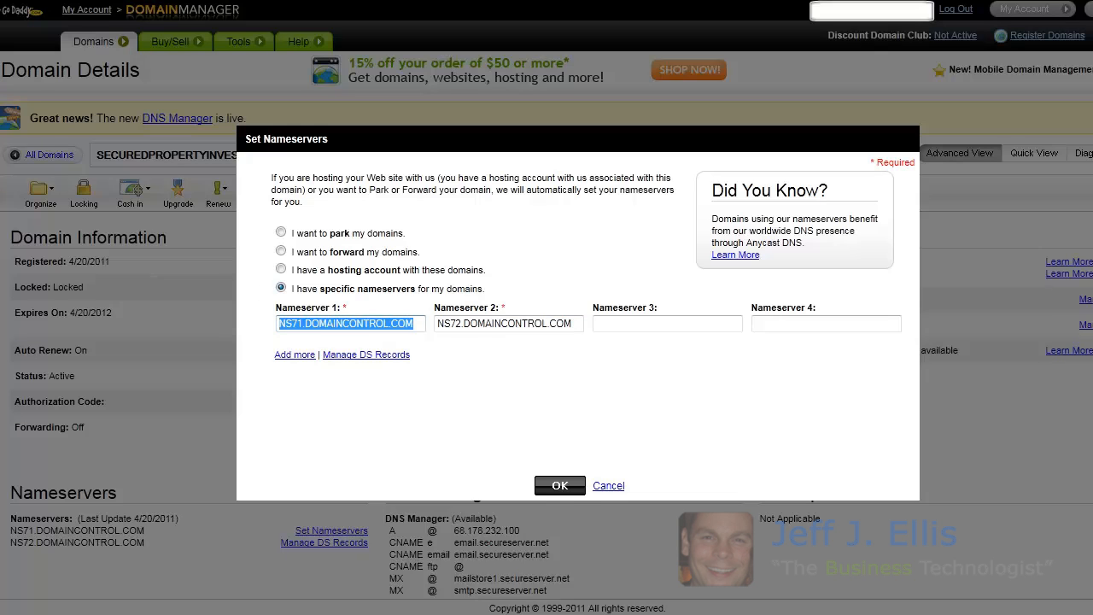
{"action": "key", "text": "ctrl+v"}
Set Nameserver 2 to ns2858.hostgator.com and submit the nameserver changes.
{"action": "left_click", "coordinate": [577, 324]}
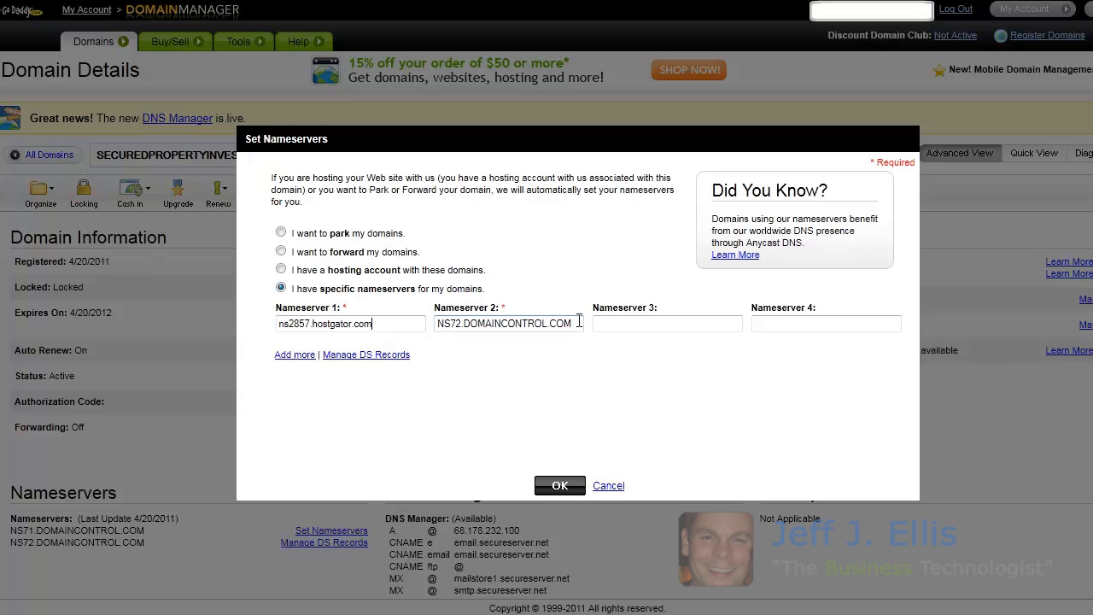
{"action": "left_click_drag", "start_coordinate": [578, 323], "coordinate": [436, 324]}
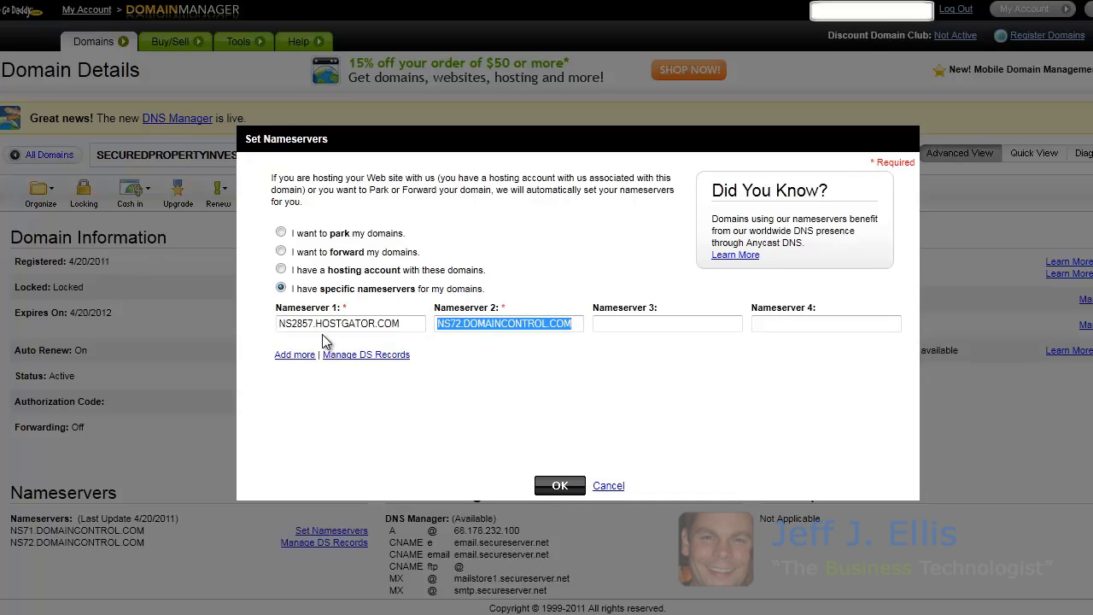
{"action": "key", "text": "ctrl+v"}
{"action": "left_click", "coordinate": [465, 326]}
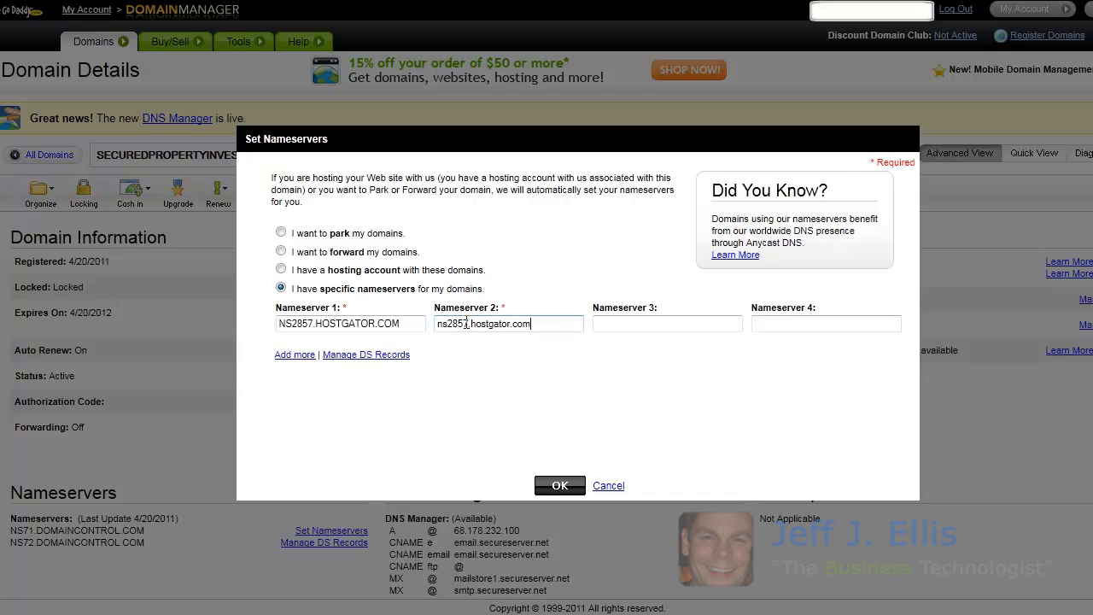
{"action": "key", "text": "Delete"}
{"action": "type", "text": "8"}
{"action": "left_click", "coordinate": [557, 487]}
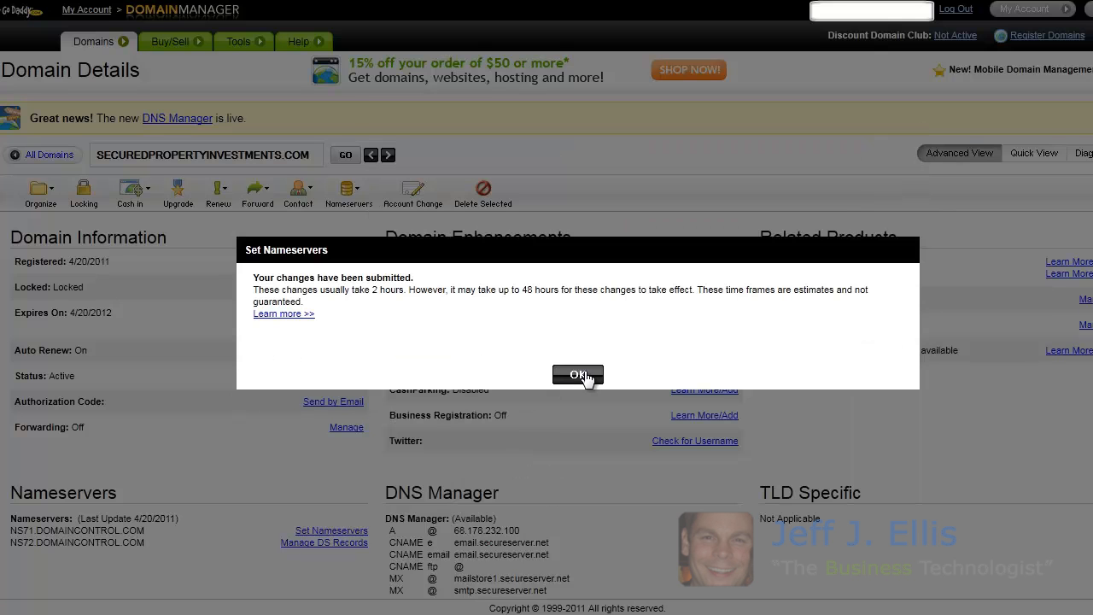
{"action": "left_click", "coordinate": [579, 376]}
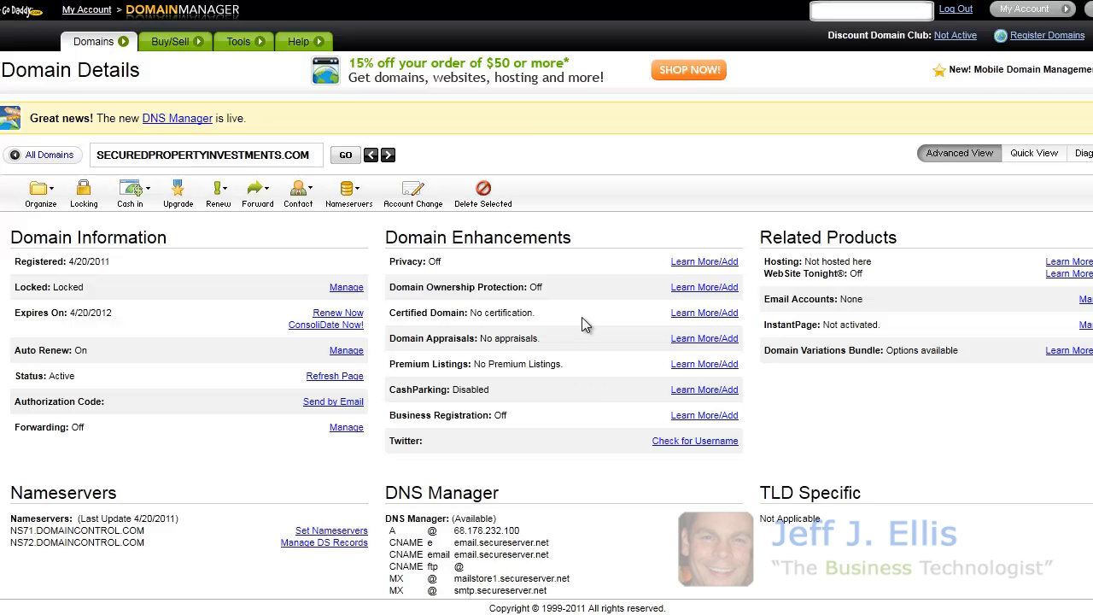
Reload the domain details of securedpropertyinvestments.com to check its status and nameservers.
{"action": "left_click", "coordinate": [346, 157]}
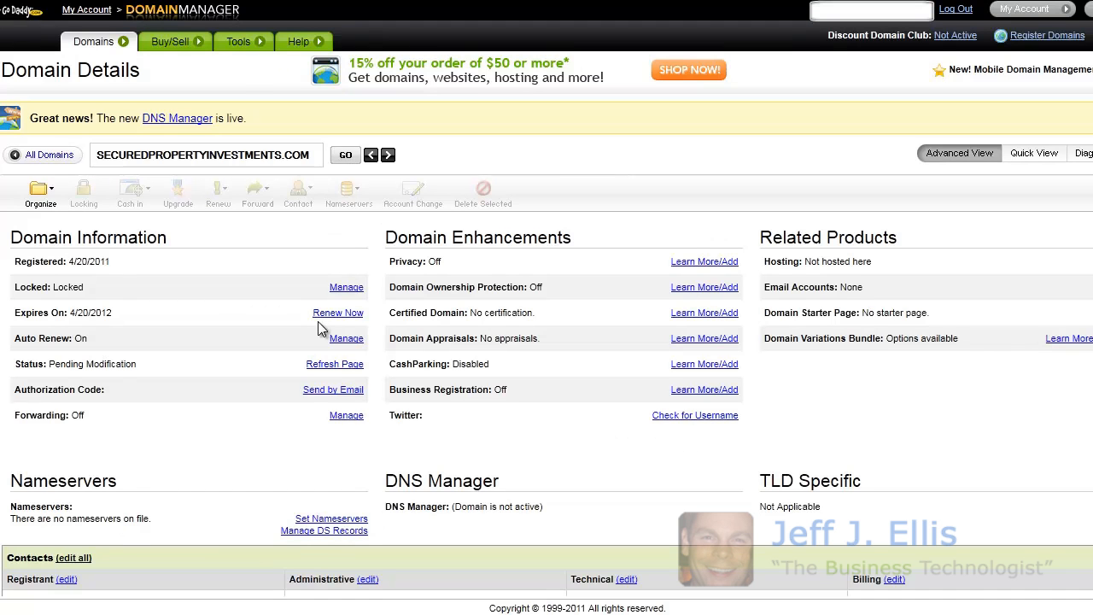
{"action": "left_click", "coordinate": [346, 156]}
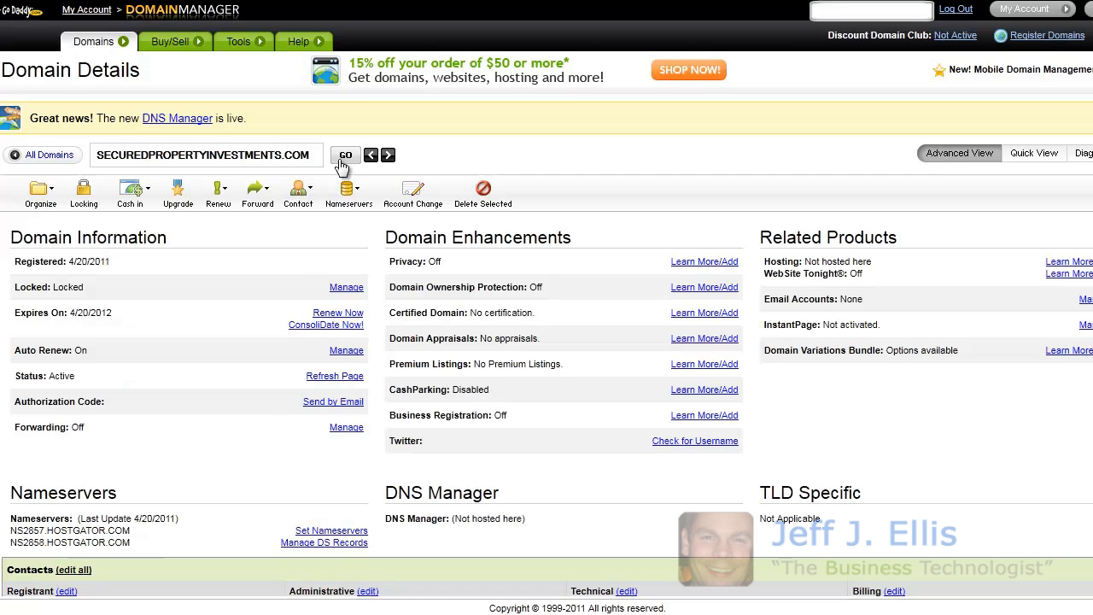
{"action": "left_click", "coordinate": [343, 156]}
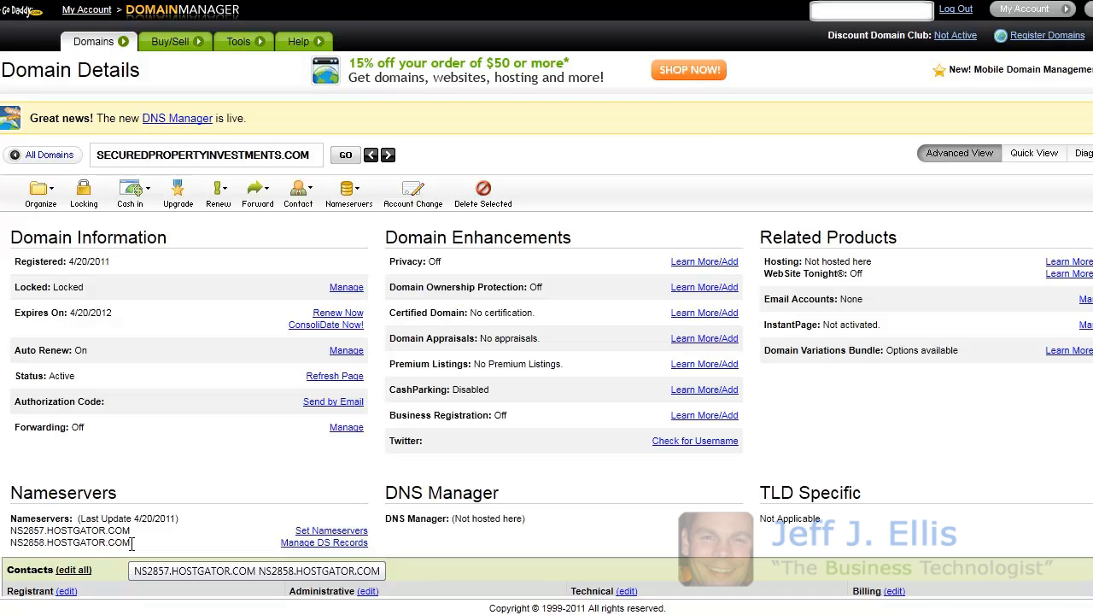
Switch to the Word infrastructure document and replace "Business" in its title with "Secured Property Investments".
{"action": "key", "text": "alt+Tab"}
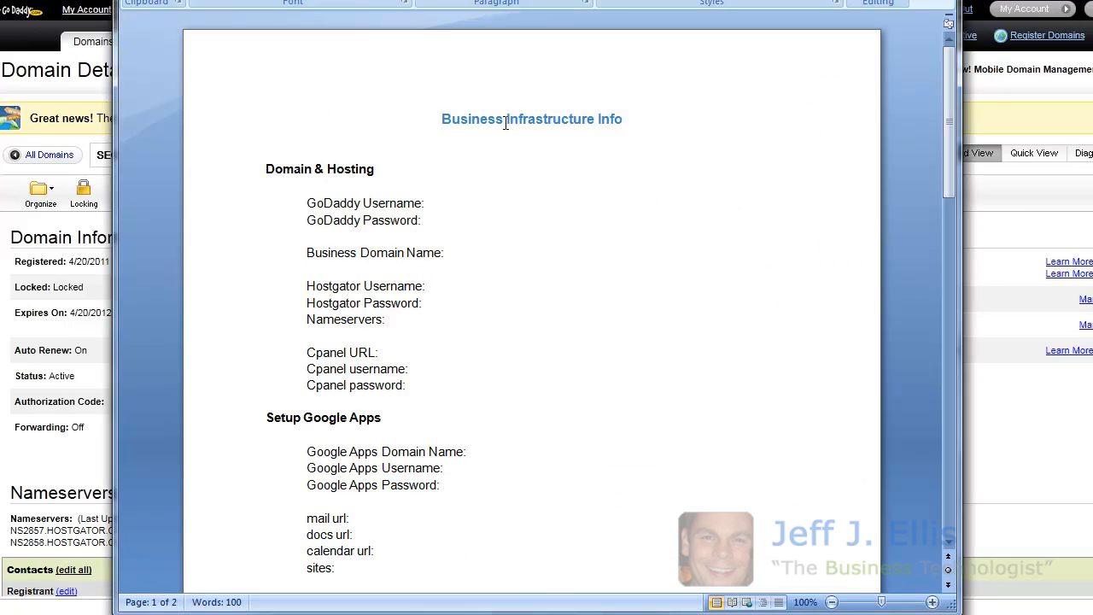
{"action": "left_click_drag", "start_coordinate": [505, 120], "coordinate": [427, 111]}
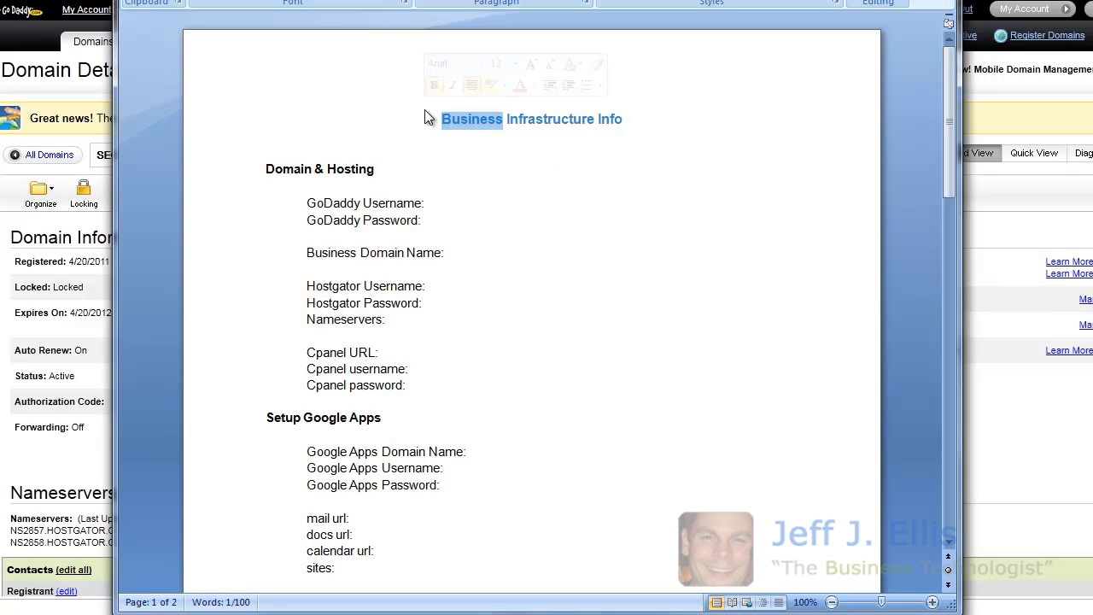
{"action": "left_click_drag", "start_coordinate": [513, 0], "coordinate": [812, 43]}
{"action": "left_click_drag", "start_coordinate": [813, 0], "coordinate": [494, 0]}
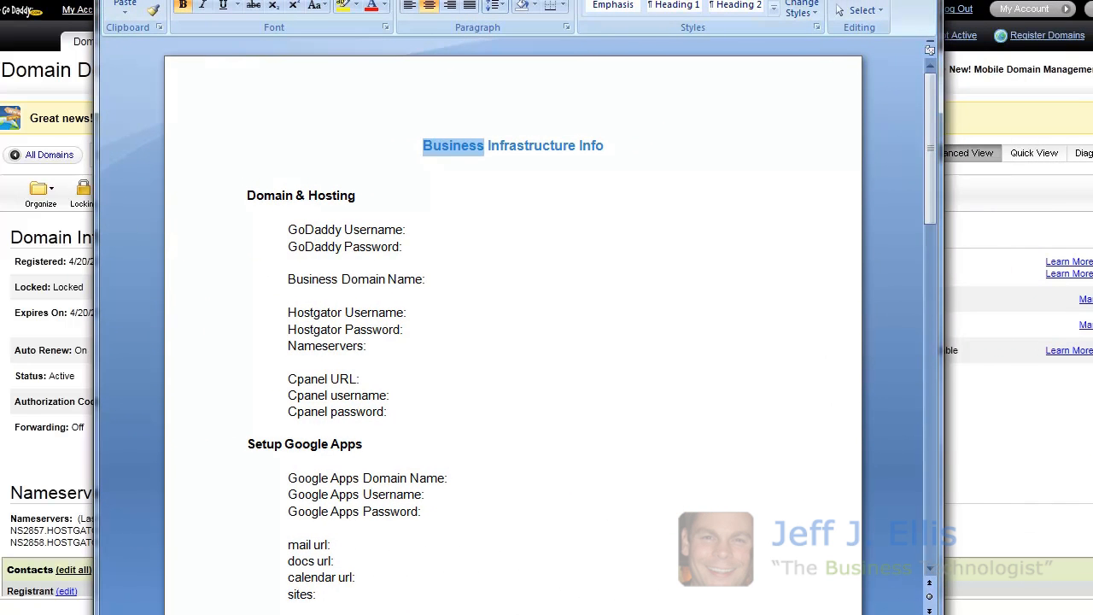
{"action": "type", "text": "Secured Property Investments"}
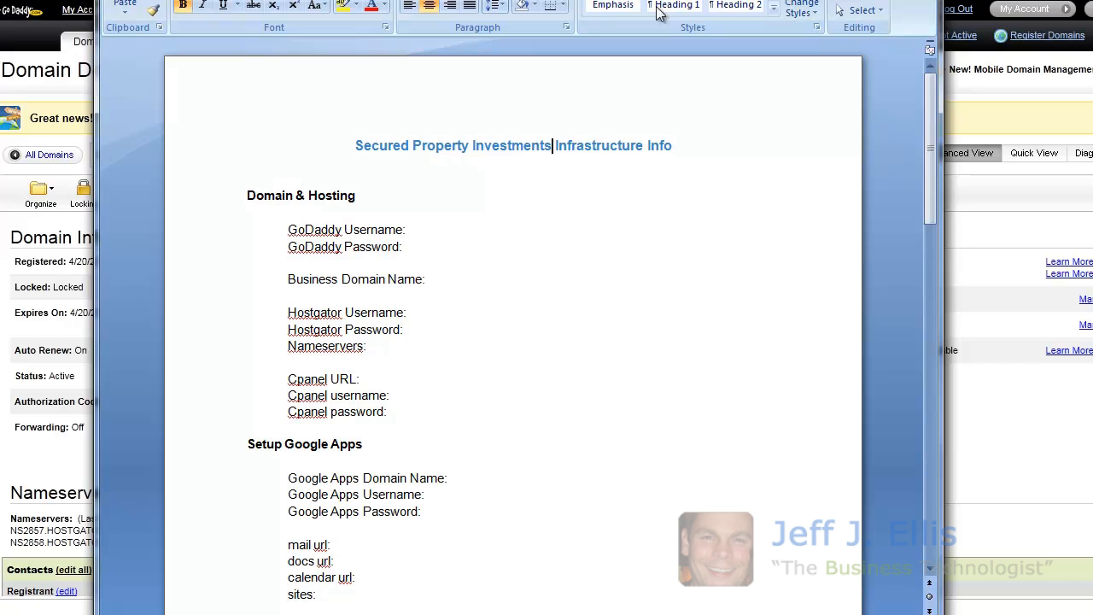
{"action": "left_click", "coordinate": [290, 227]}
{"action": "left_click_drag", "start_coordinate": [246, 195], "coordinate": [409, 414]}
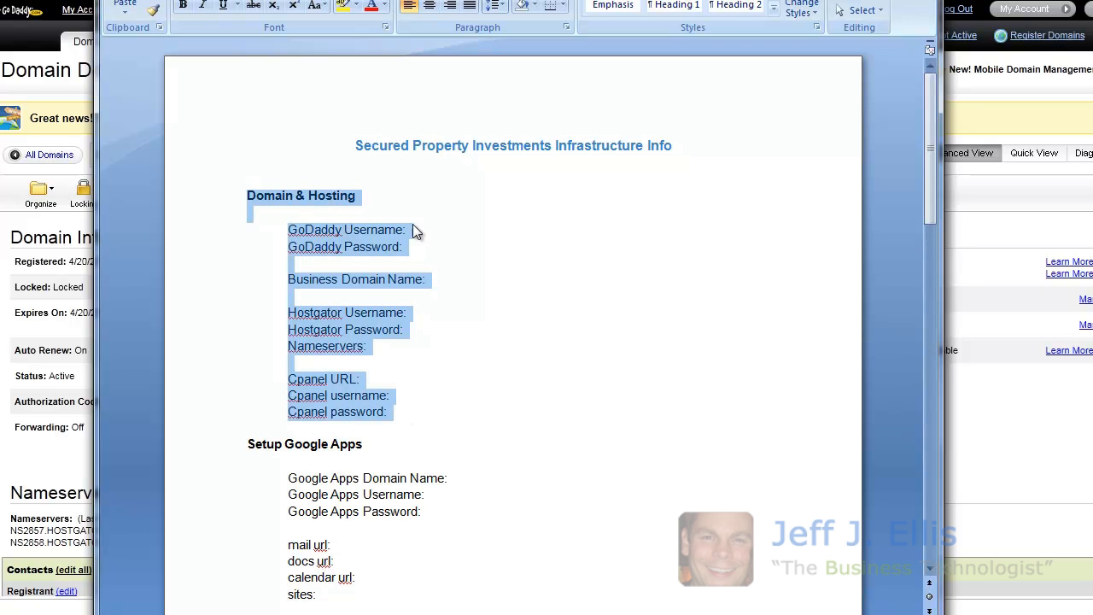
{"action": "left_click", "coordinate": [434, 237]}
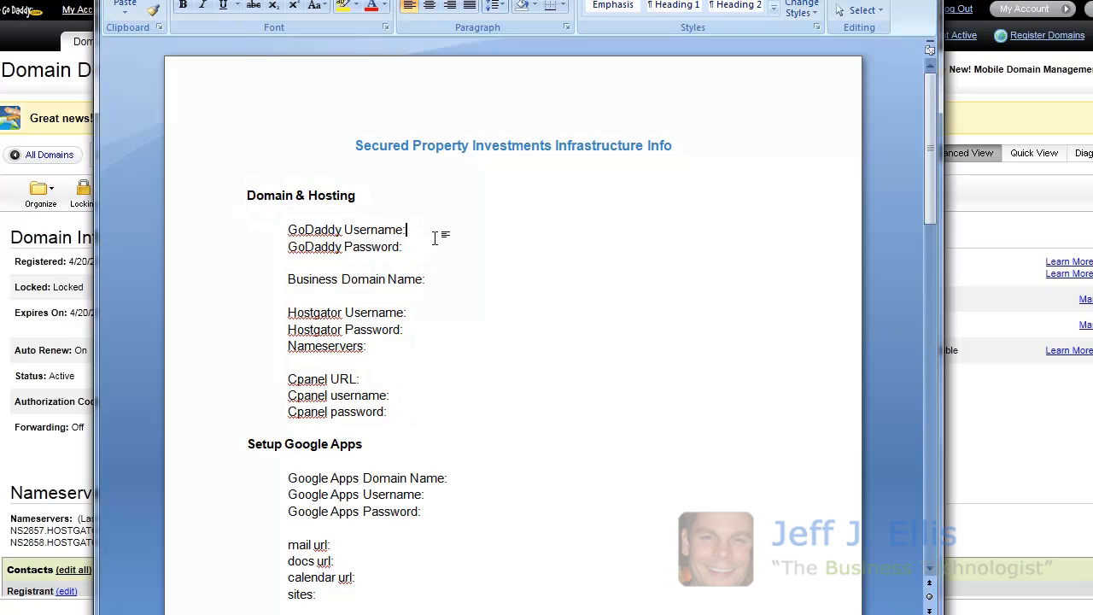
{"action": "left_click", "coordinate": [457, 276]}
{"action": "type", "text": "ns2857.hostgator.com"}
{"action": "left_click_drag", "start_coordinate": [434, 277], "coordinate": [561, 284]}
{"action": "key", "text": "BackSpace"}
{"action": "key", "text": "BackSpace"}
{"action": "key", "text": "BackSpace"}
{"action": "key", "text": "BackSpace"}
{"action": "key", "text": "BackSpace"}
{"action": "key", "text": "BackSpace"}
{"action": "key", "text": "BackSpace"}
Enter securedpropertyinvestments.com as the Business Domain Name in the Domain & Hosting section.
{"action": "type", "text": "securedpropertyinvestme"}
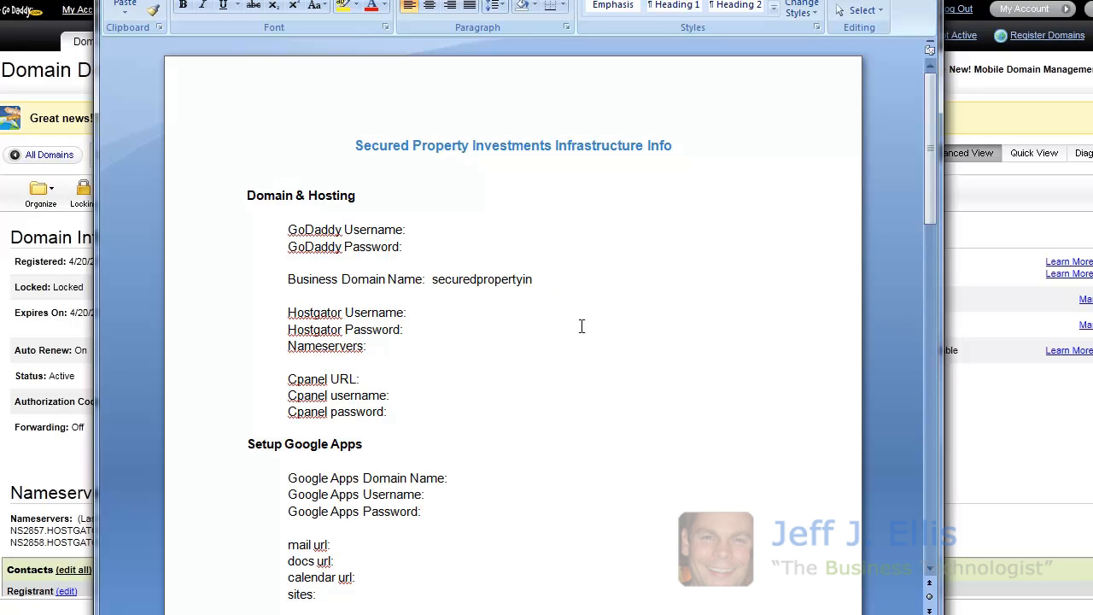
{"action": "type", "text": "nts.com"}
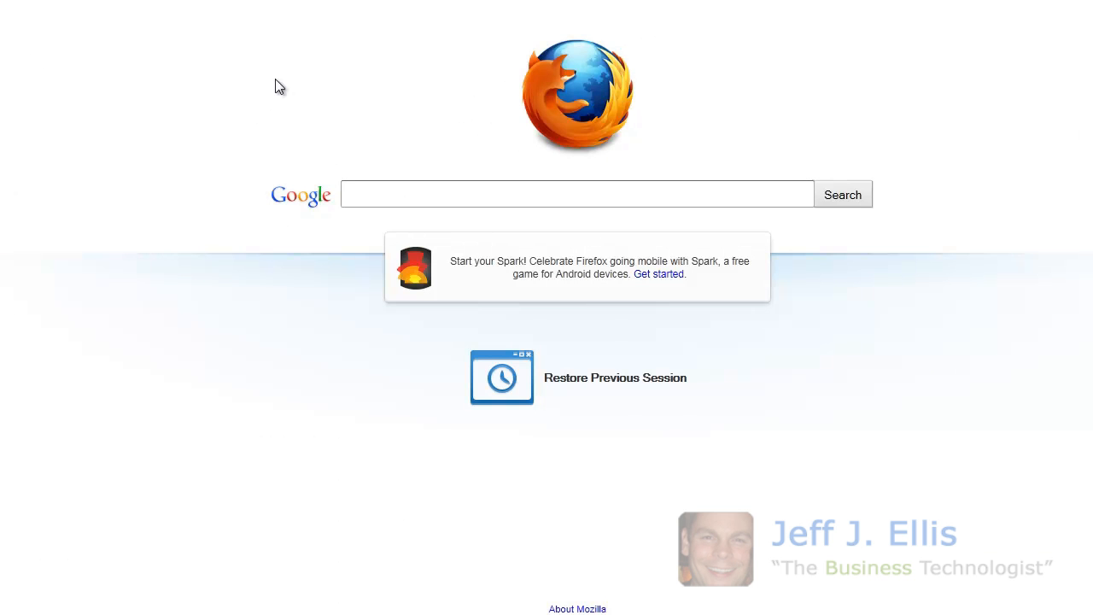
Switch to Firefox and open the website at securedpropertyinvestments.com.
{"action": "key", "text": "ctrl+v"}
{"action": "key", "text": "Return"}
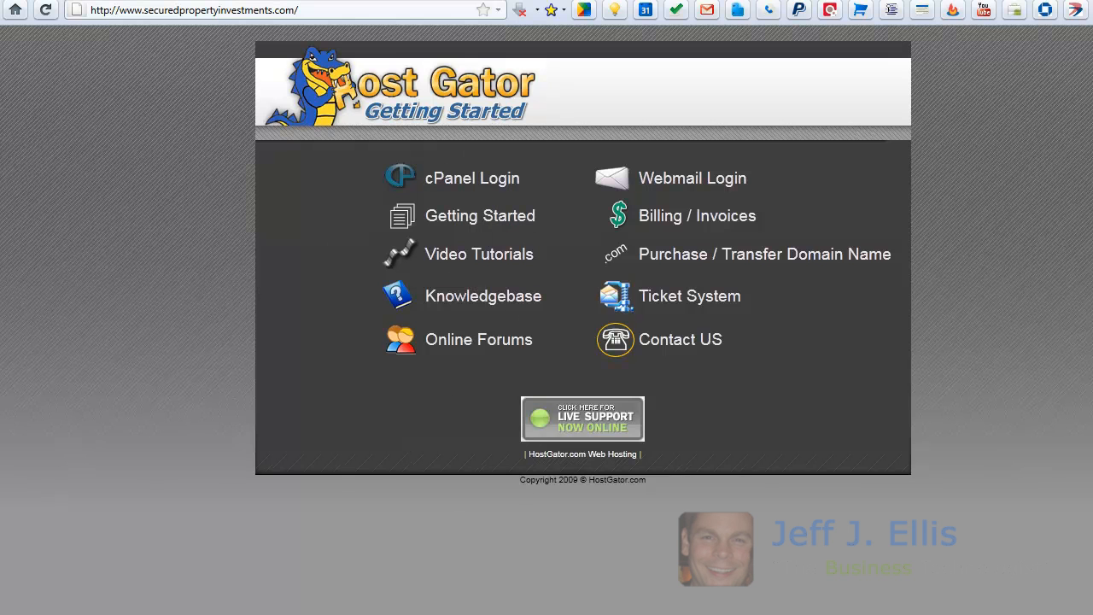
{"action": "key", "text": "alt+Tab"}
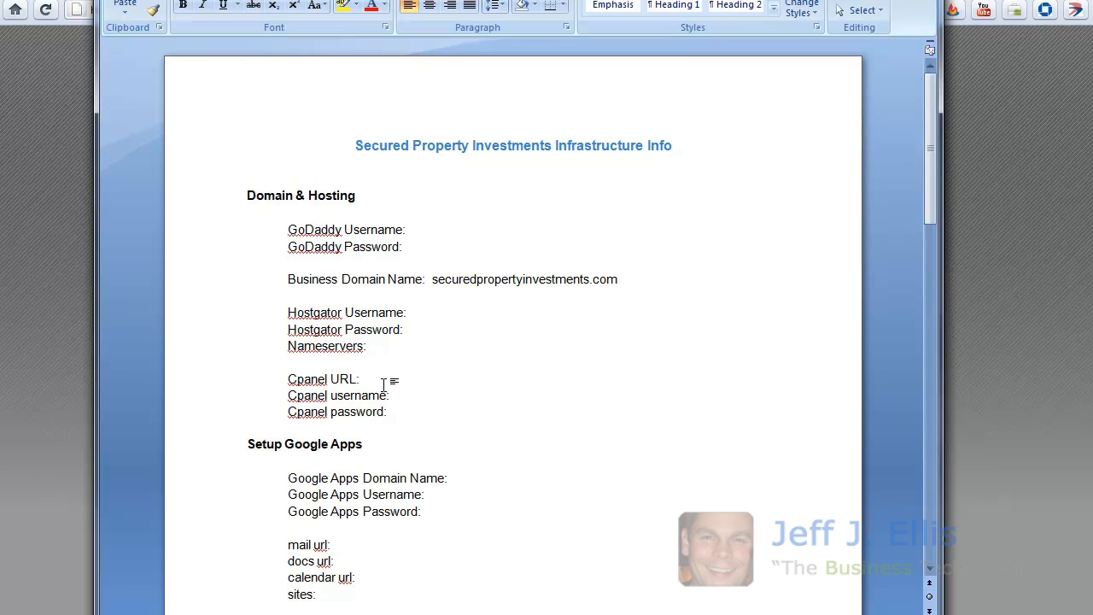
{"action": "type", "text": "http://www.securedpropertyinvestments.com/"}
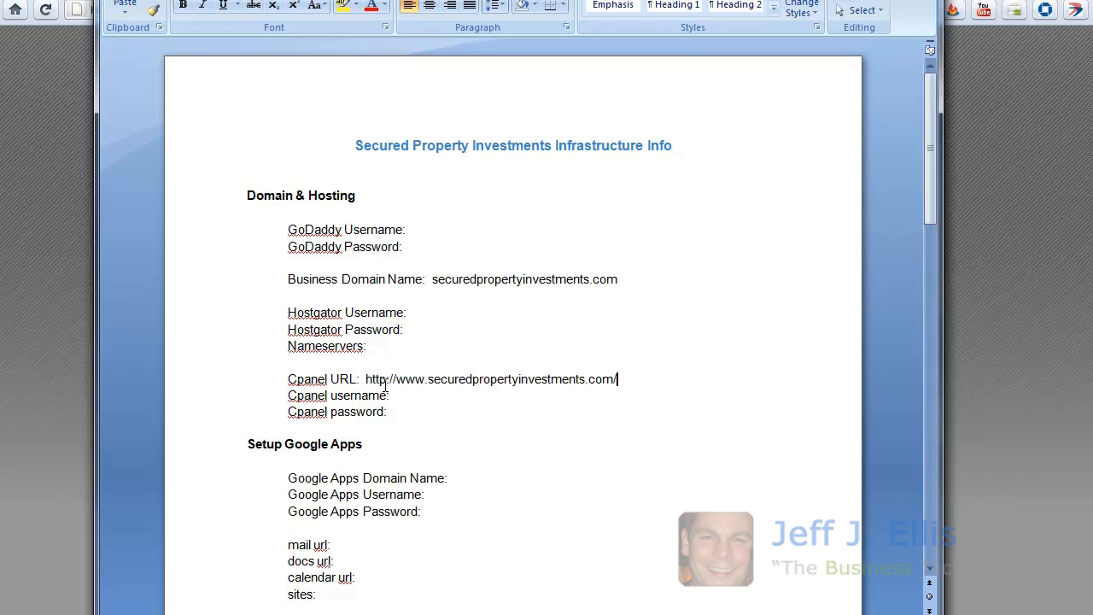
{"action": "type", "text": "controlpanel"}
{"action": "left_click", "coordinate": [234, 0]}
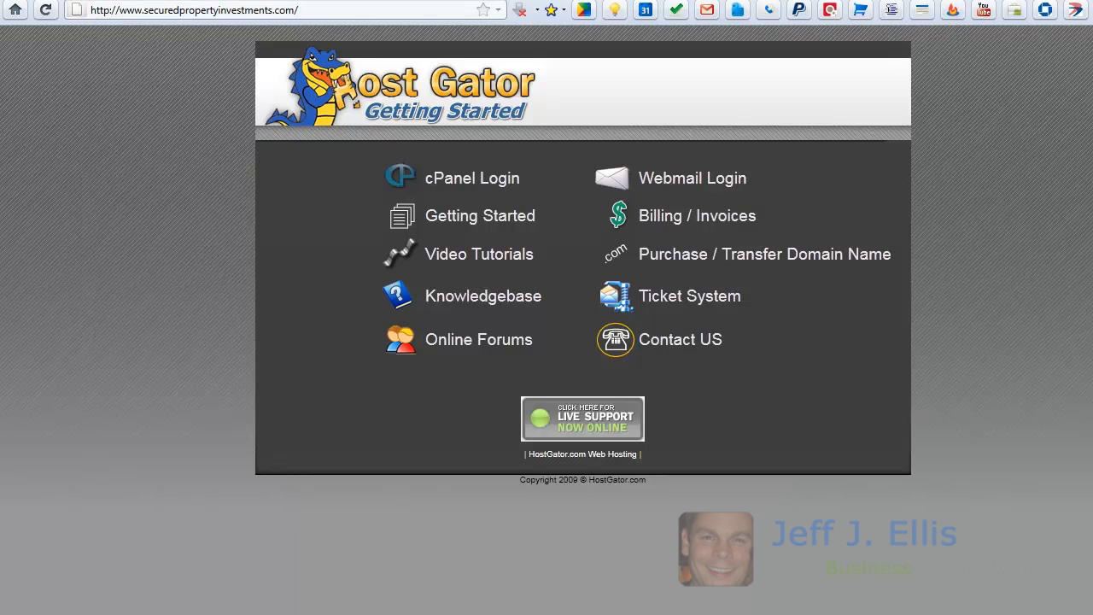
{"action": "left_click", "coordinate": [325, 10]}
{"action": "left_click", "coordinate": [324, 11]}
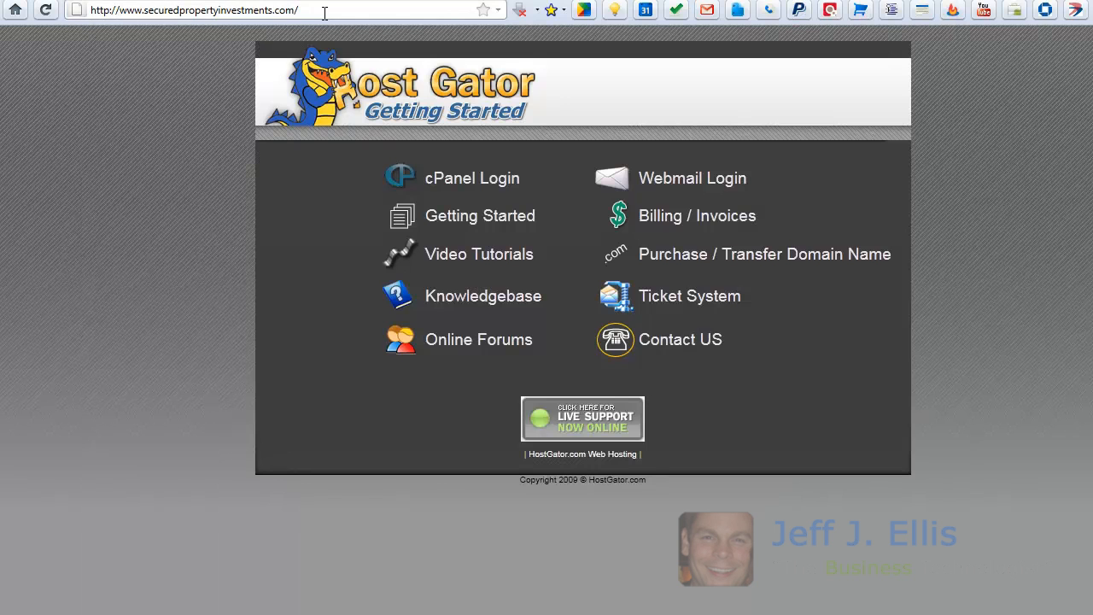
{"action": "type", "text": "controlpanel"}
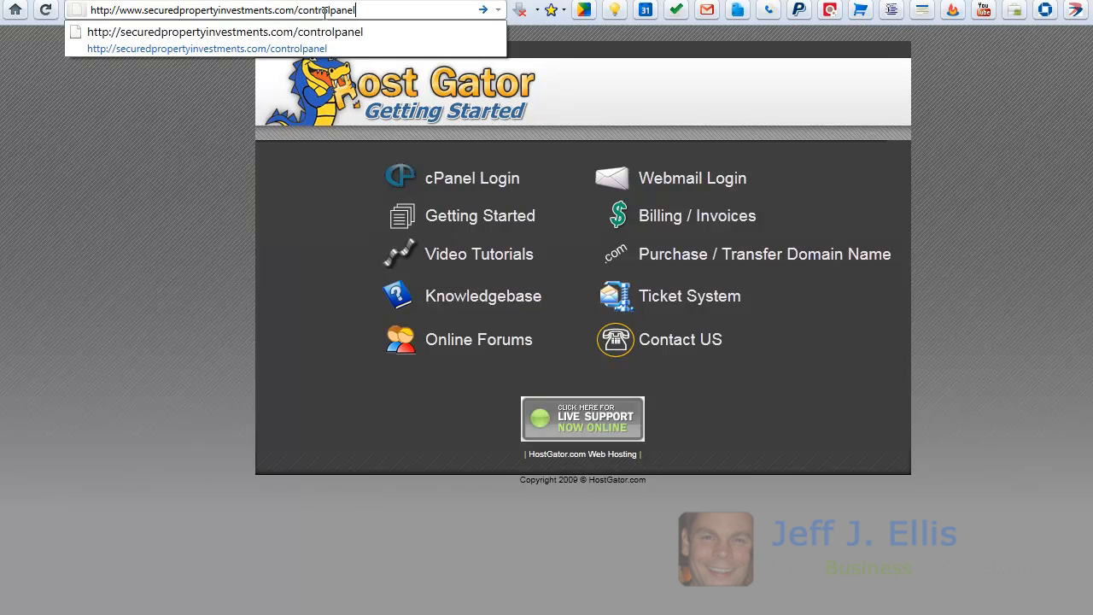
{"action": "key", "text": "Return"}
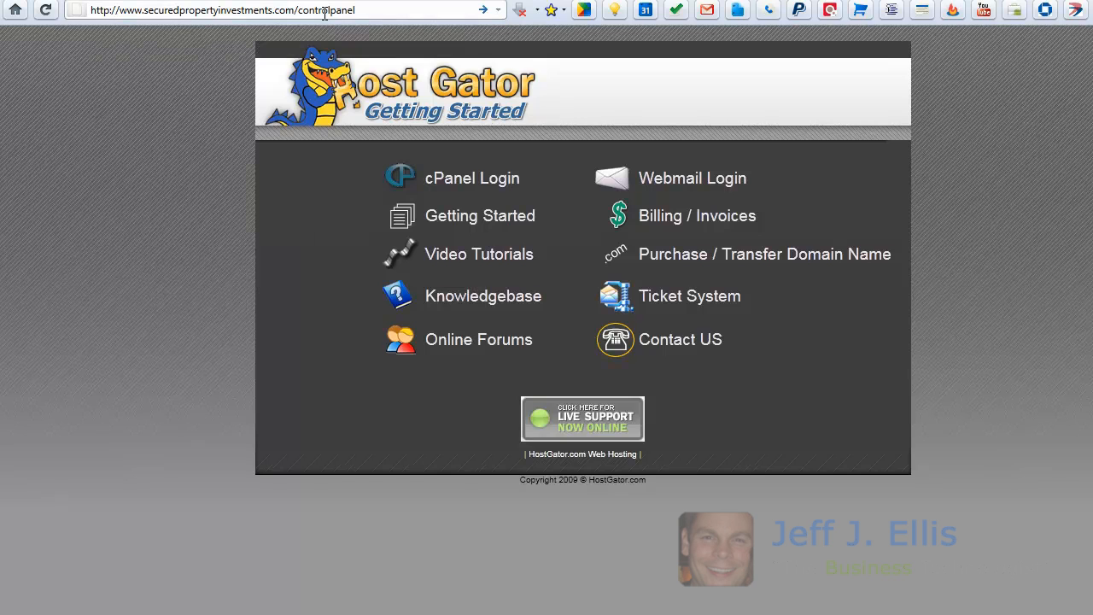